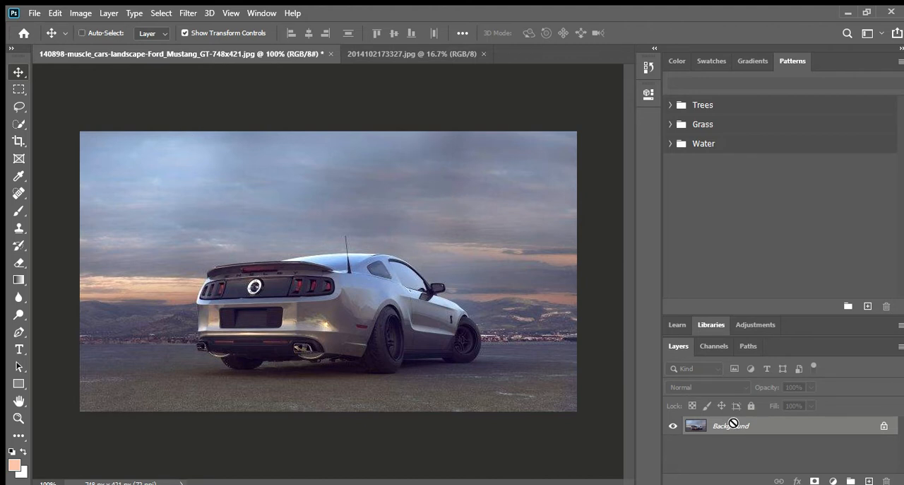
- Duplicate the Background layer of the car photo, hide the original and make the copy the active layer
key(ctrl+j)
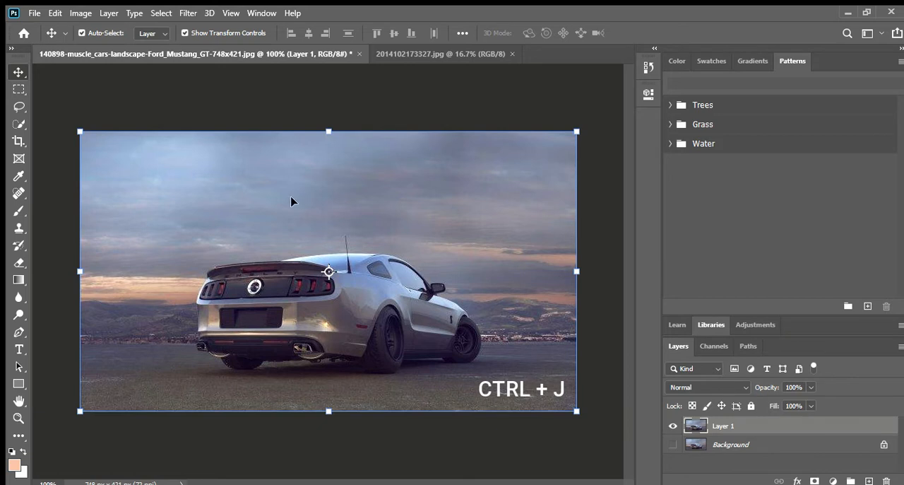
click(759, 446)
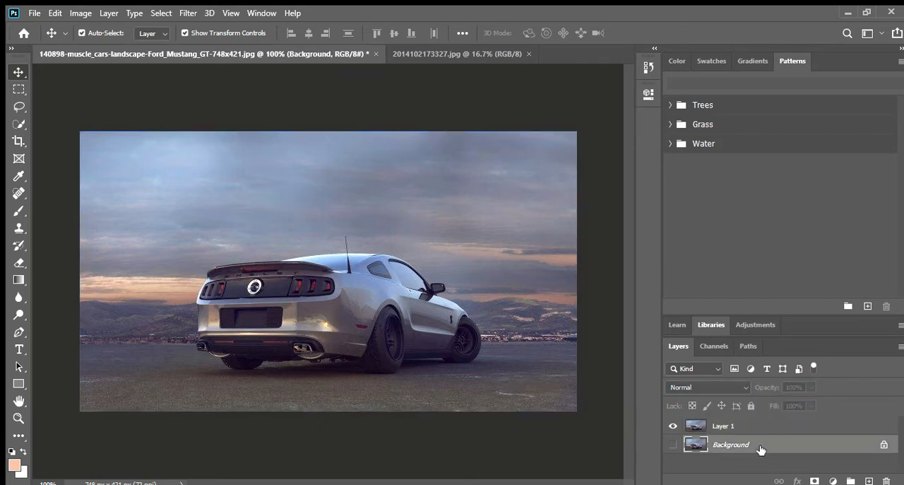
click(748, 426)
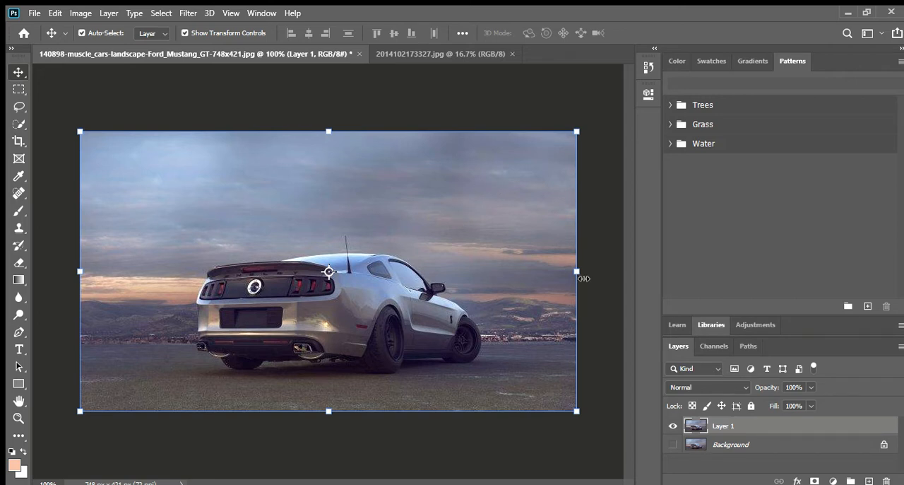
- Try squeezing the car layer horizontally to about 33% width with a plain transform, and undo it
drag(580, 273, 247, 238)
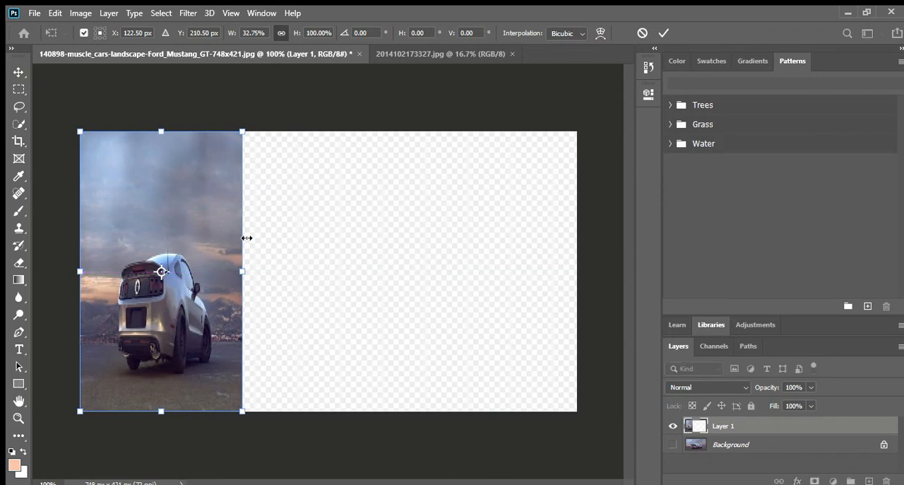
key(ctrl+z)
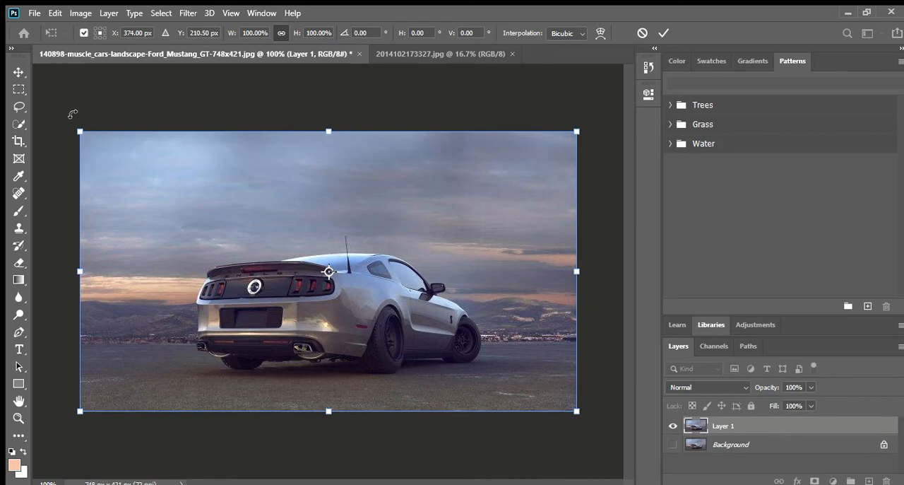
- Select the car with Select Subject, save the selection as a new channel named mobil, and deselect
click(19, 123)
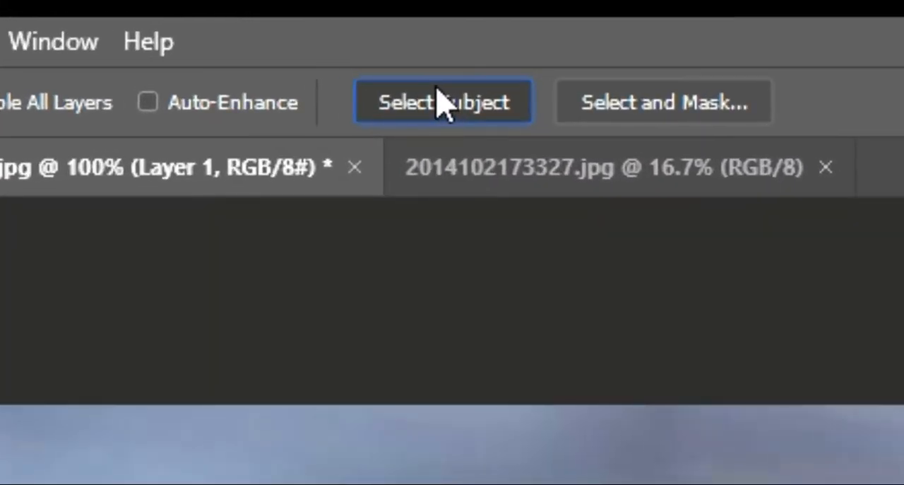
click(426, 111)
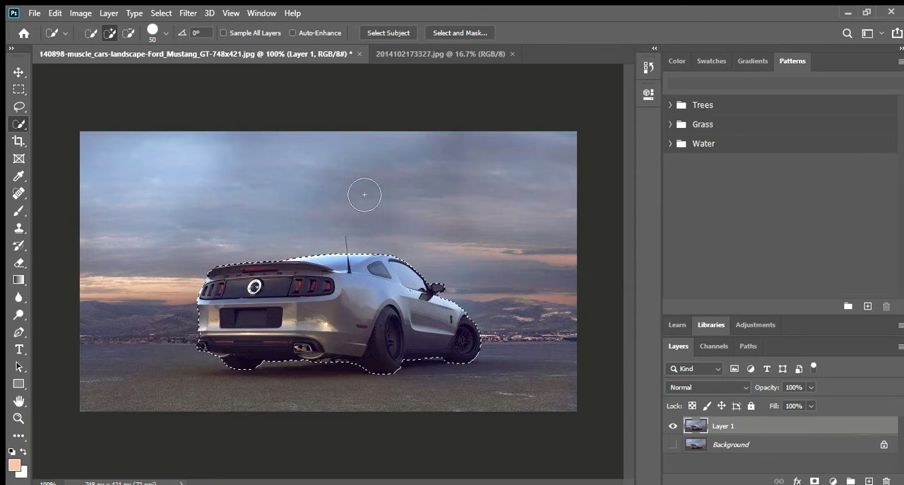
click(162, 11)
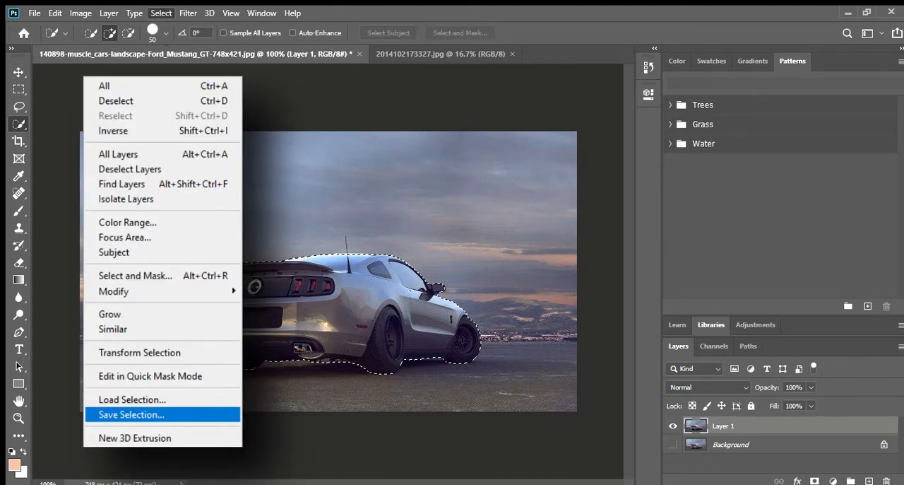
click(131, 414)
text(mobil)
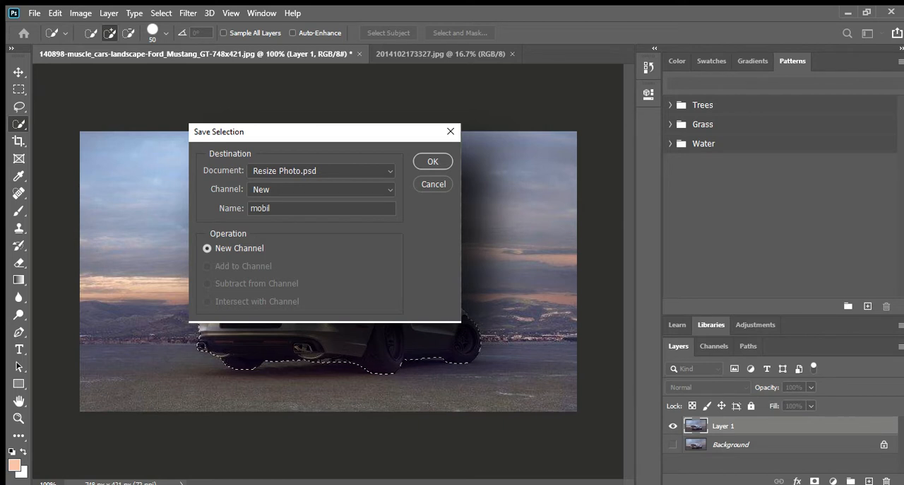
key(Return)
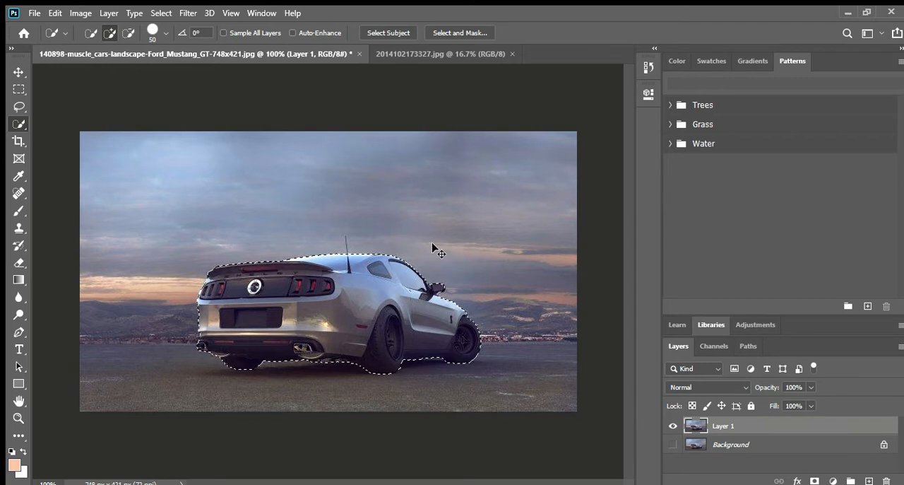
key(ctrl+d)
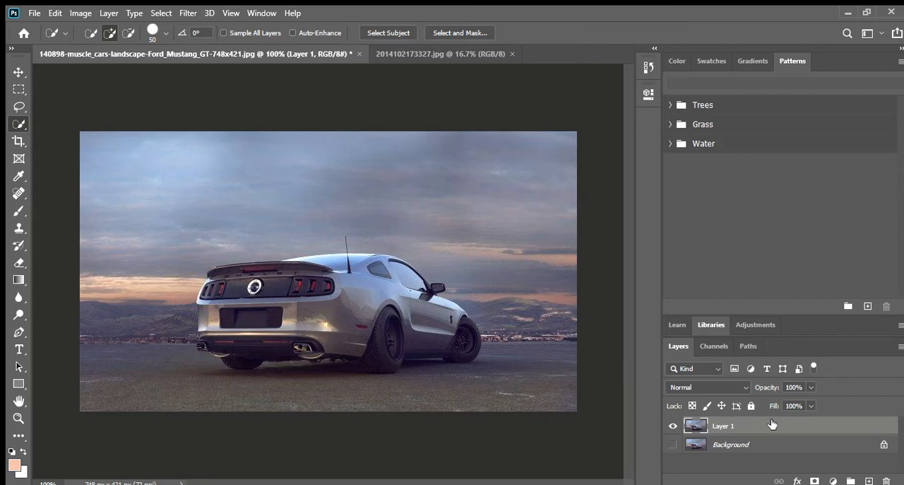
- Narrow the car layer to about 72% width with Content-Aware Scale, protecting the mobil selection, and apply it
click(52, 13)
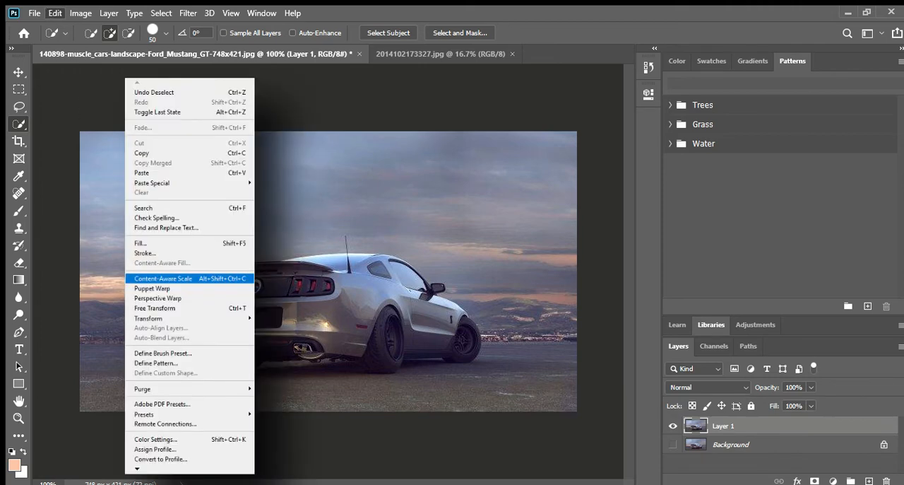
click(152, 278)
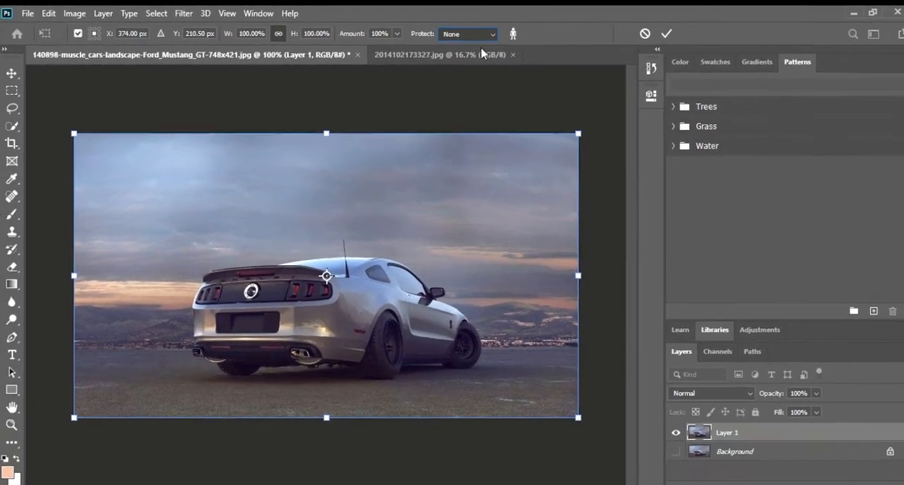
click(482, 51)
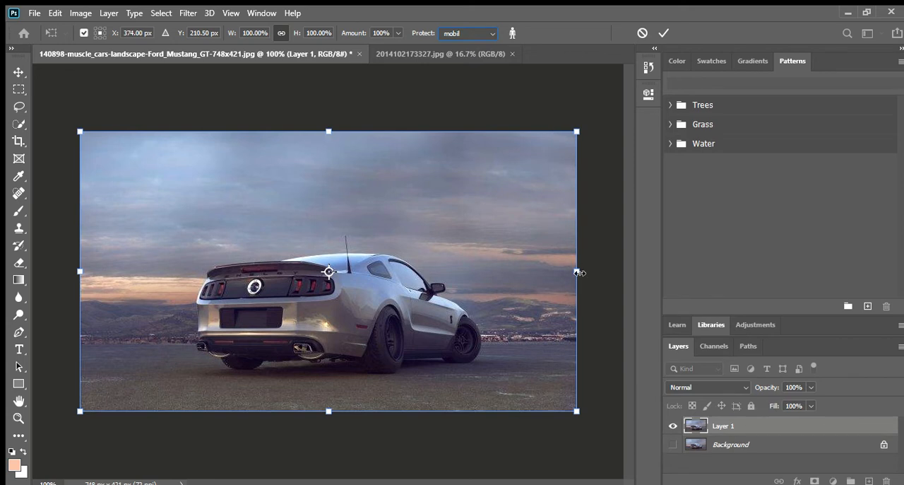
drag(578, 272, 440, 232)
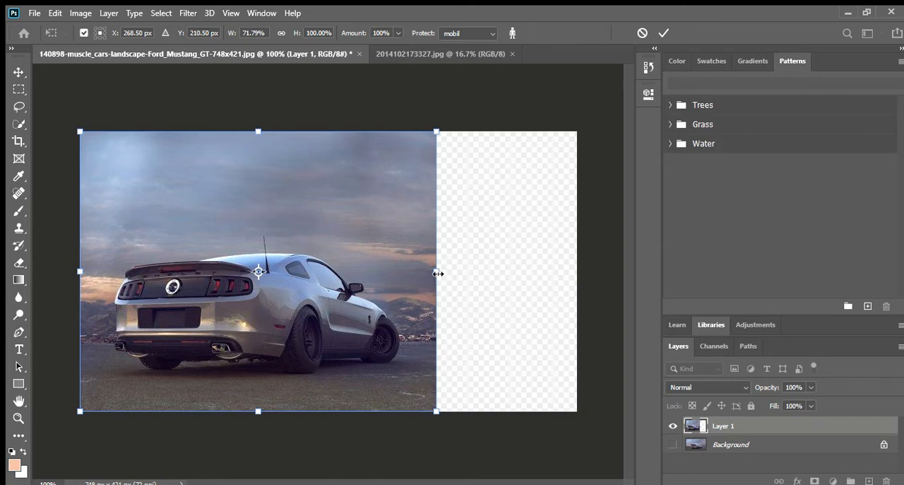
mouse_move(438, 274)
mouse_down()
mouse_move(657, 283)
mouse_move(438, 278)
mouse_up()
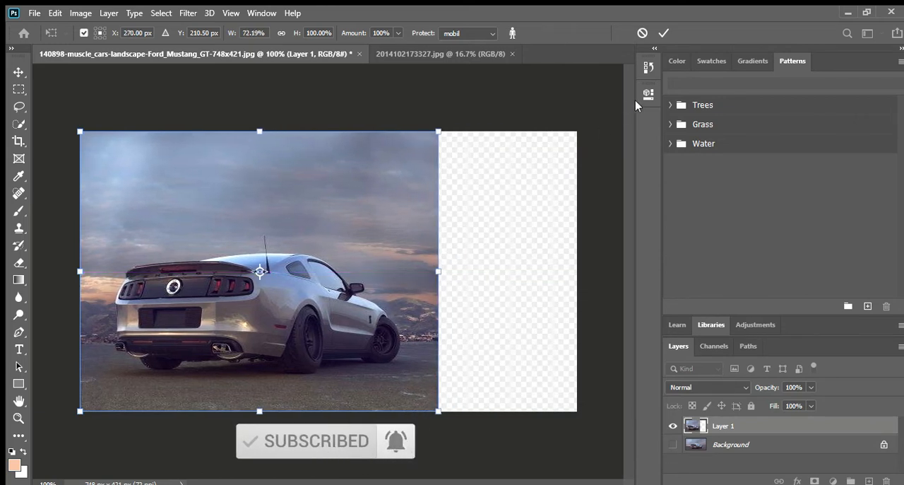
click(663, 33)
key(w)
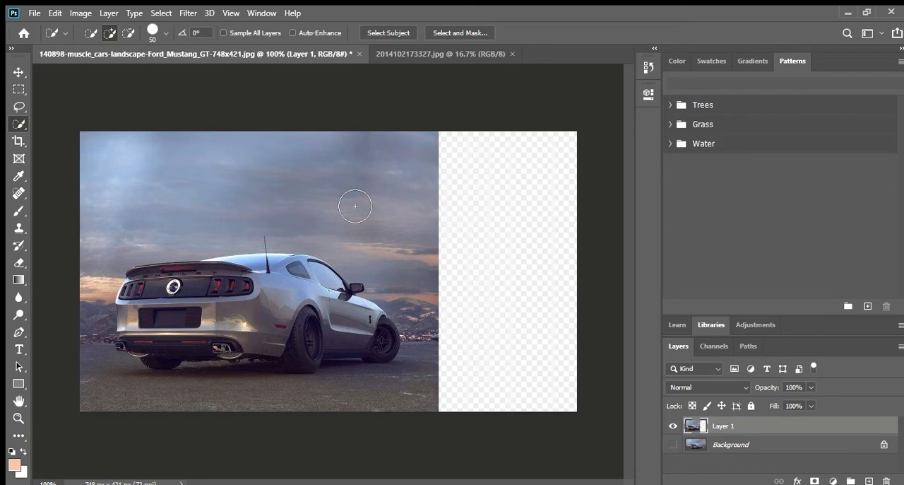
- Switch to the 2014102173327.jpg document, duplicate its Background layer and hide the original
click(463, 51)
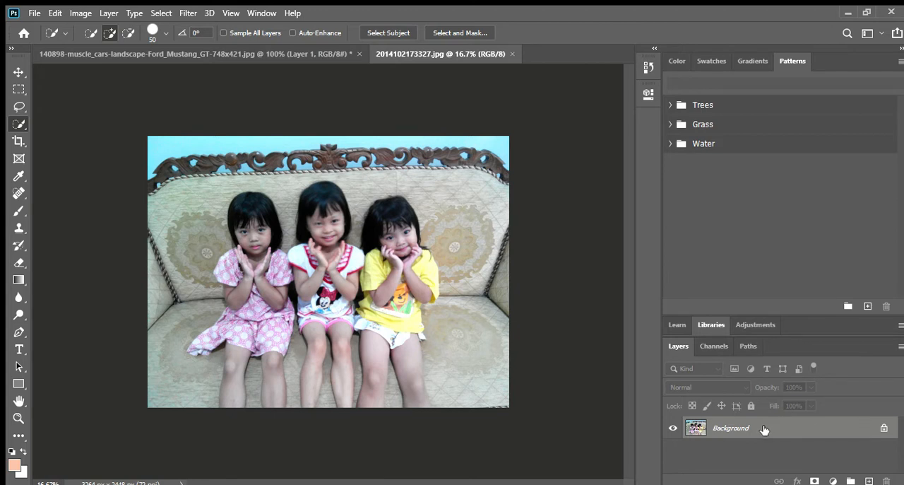
key(ctrl+j)
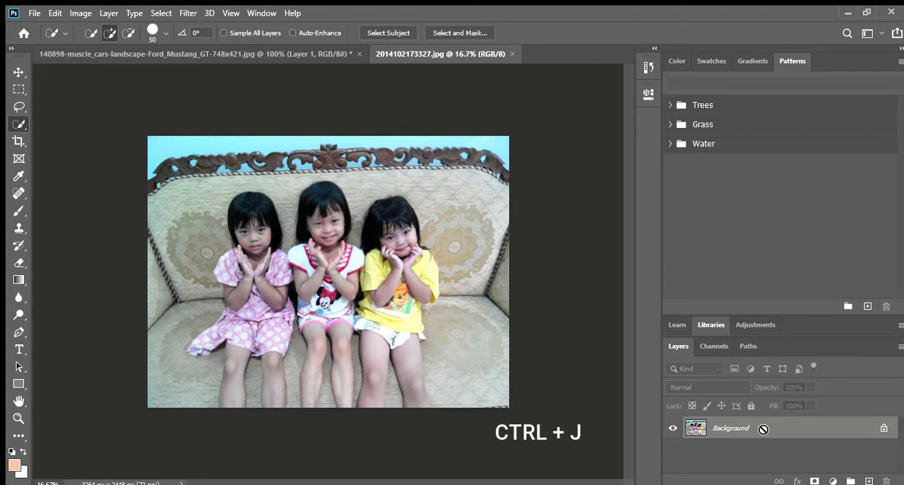
click(673, 450)
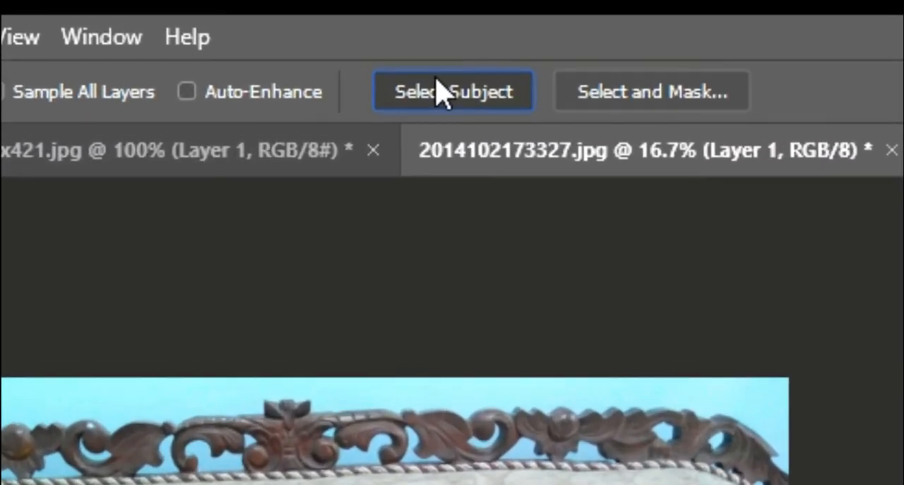
- Select the three children with Select Subject and clean up the stray selection areas at the sofa's carved corner and between two children
click(432, 79)
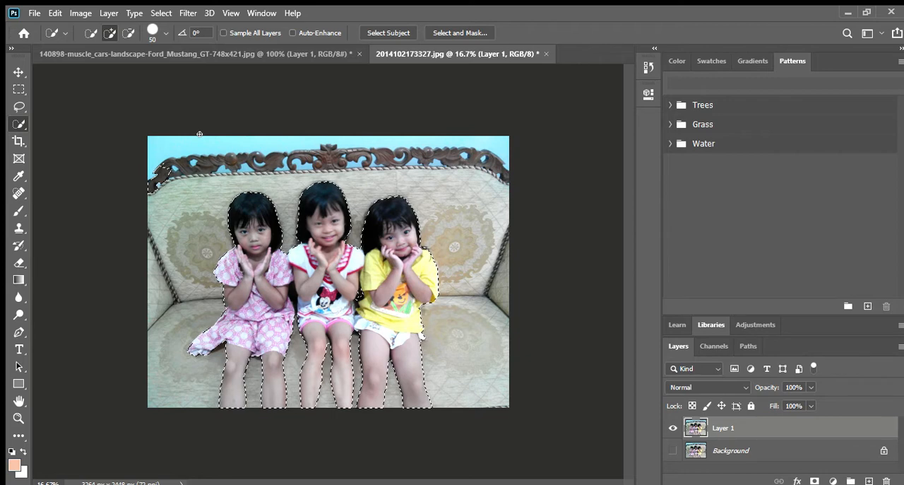
key(alt)
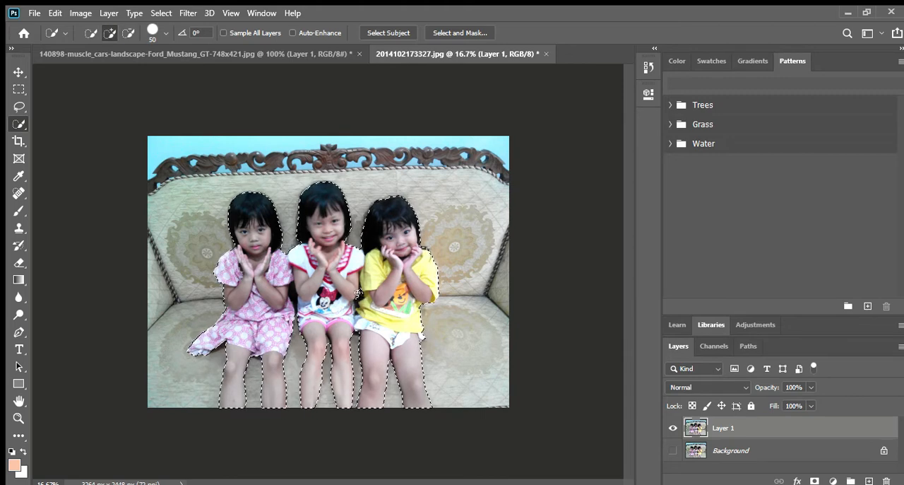
key(z)
mouse_move(360, 293)
mouse_down()
mouse_move(395, 296)
mouse_move(372, 292)
mouse_up()
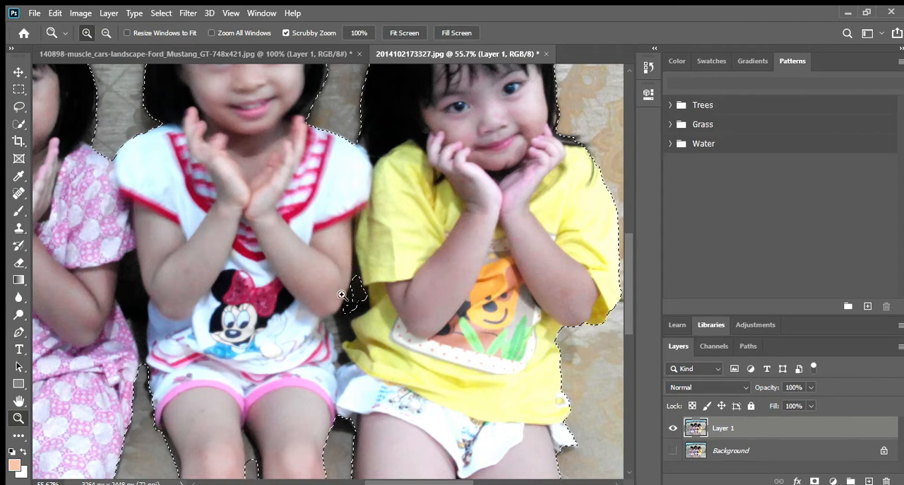
click(15, 123)
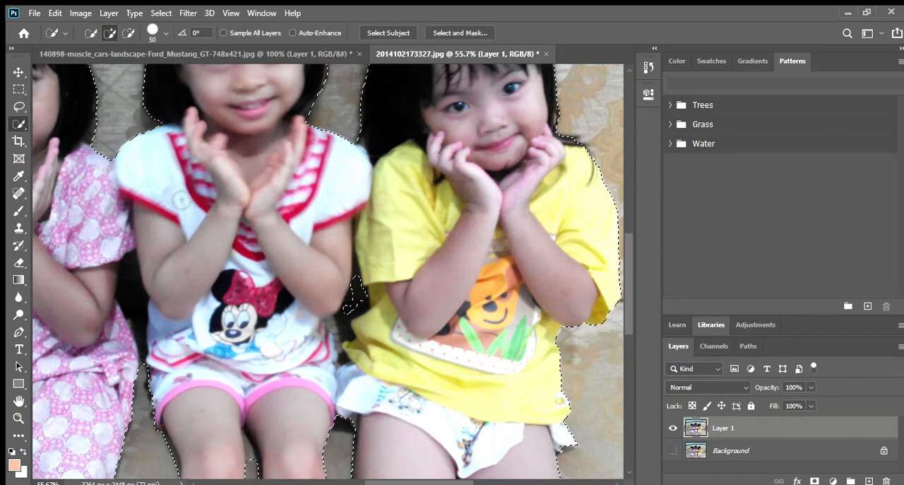
click(362, 298)
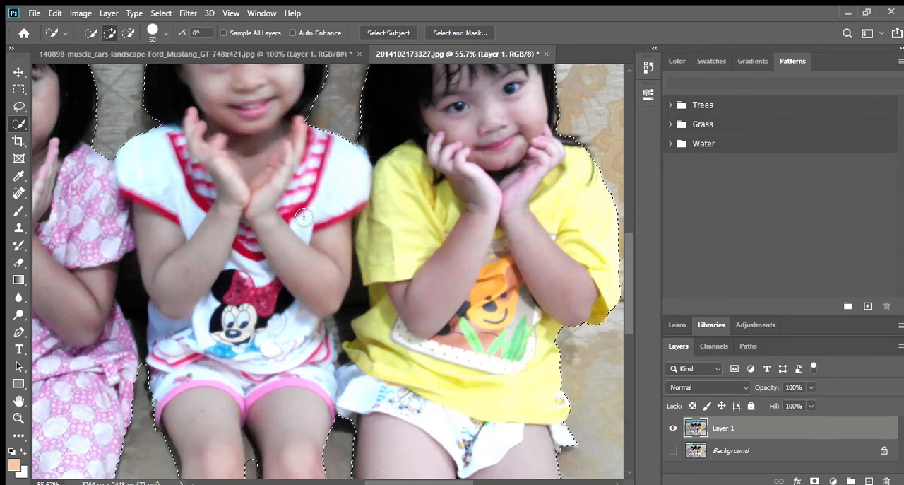
double_click(18, 401)
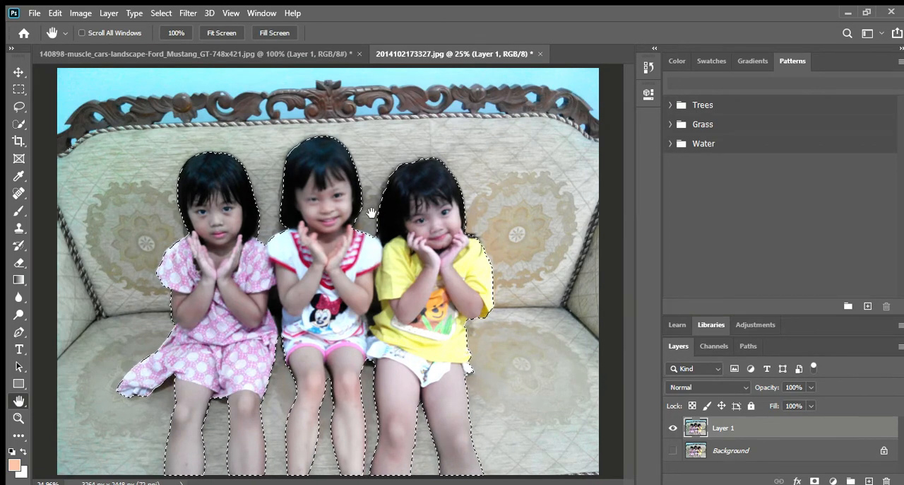
- Save the selection of the children as a new channel named kids and deselect
click(159, 12)
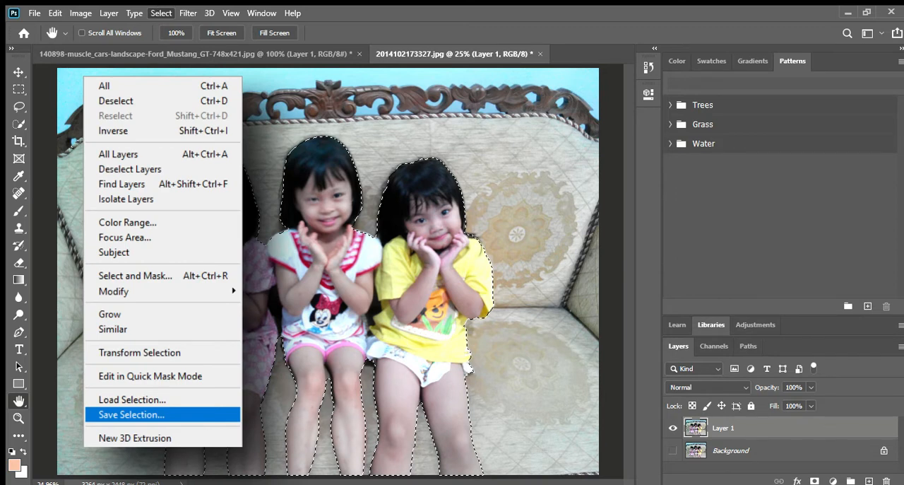
click(131, 415)
text(kids)
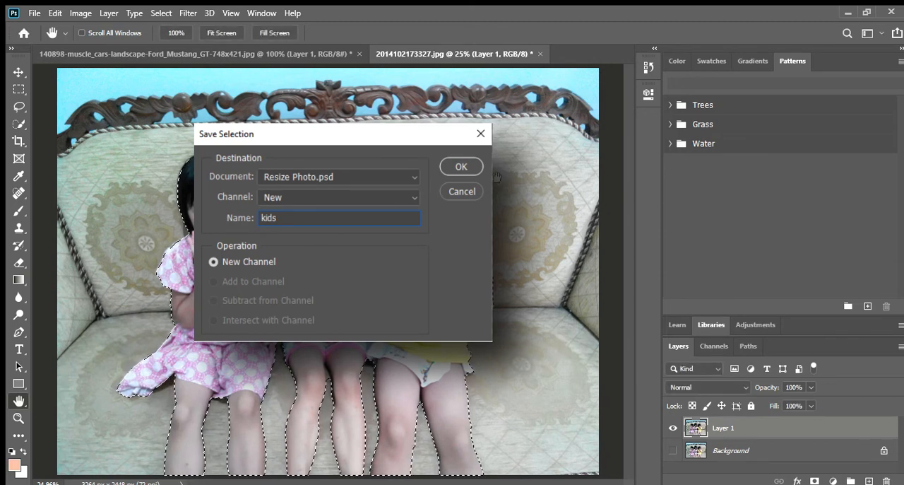
key(Return)
key(ctrl+d)
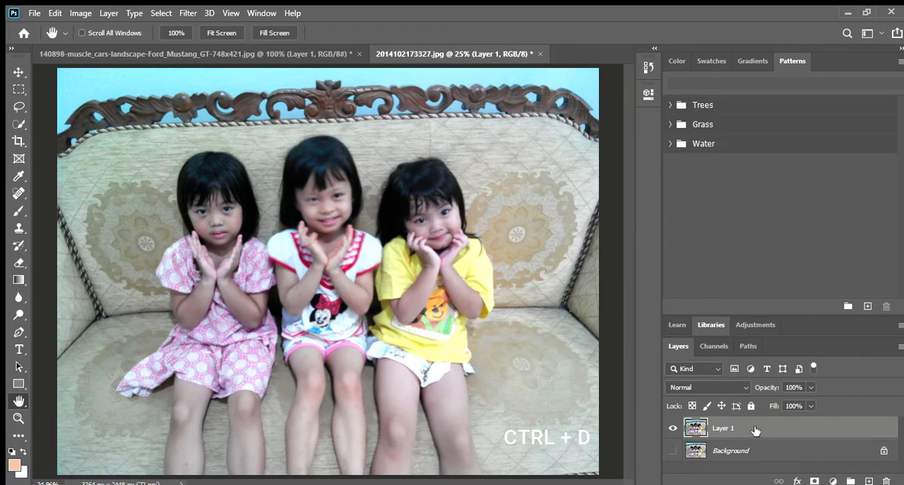
- Start Content-Aware Scale on the children's layer, try squeezing its width without a protected selection, and restore the full width
click(54, 14)
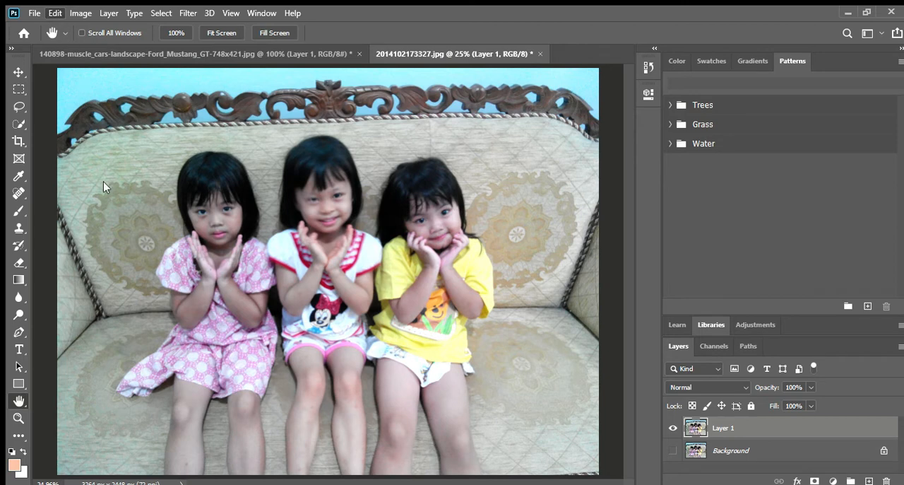
click(163, 279)
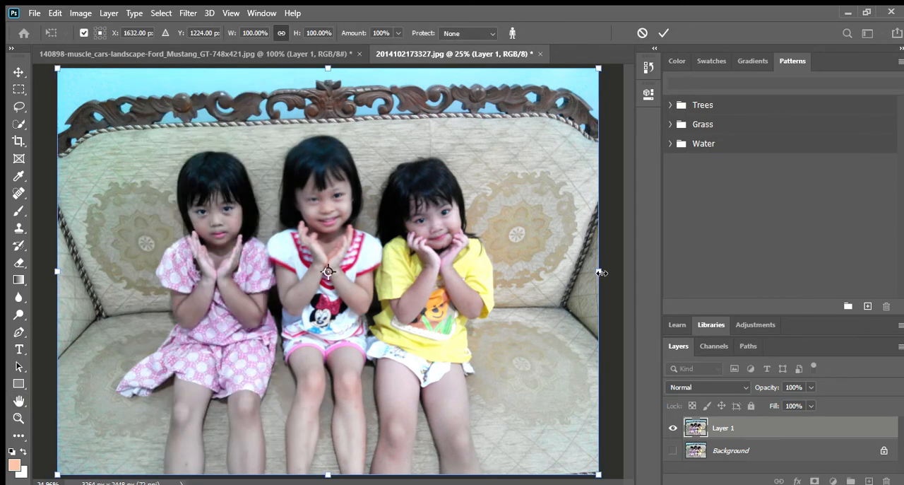
drag(599, 272, 258, 203)
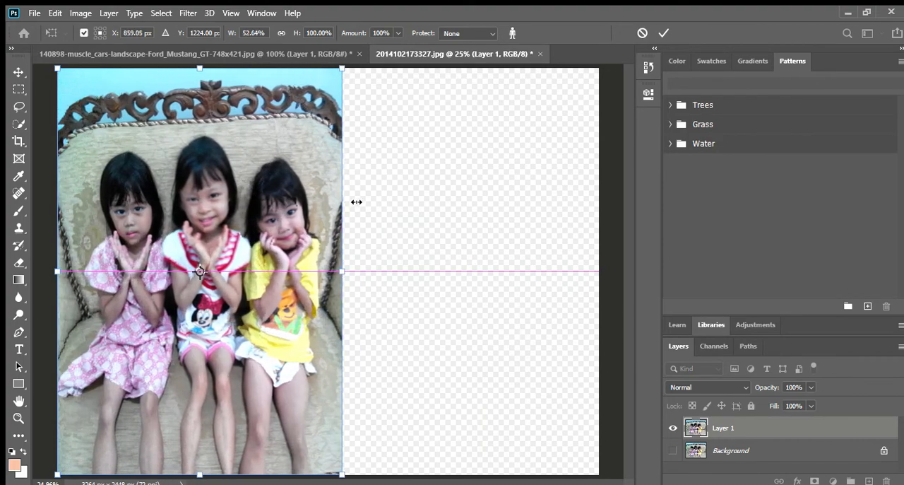
drag(300, 202, 599, 204)
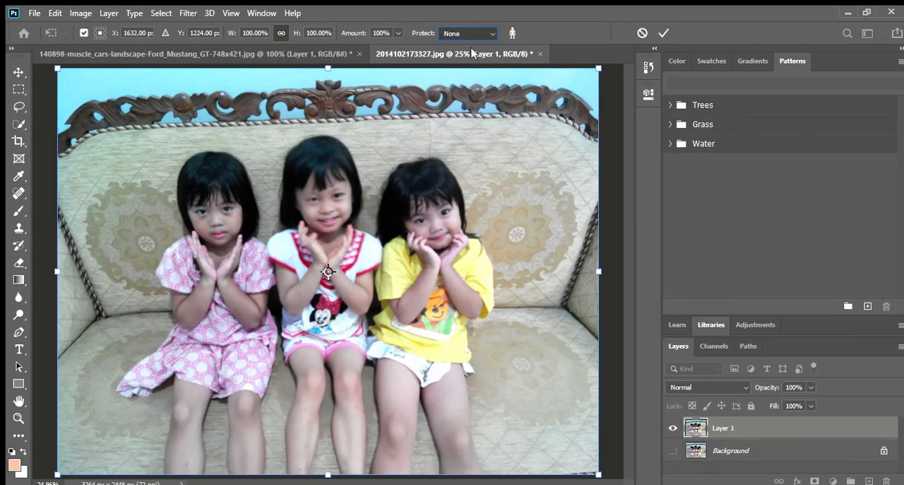
- Protect the kids selection, narrow the layer to about 92% width and apply the Content-Aware Scale
key(Down)
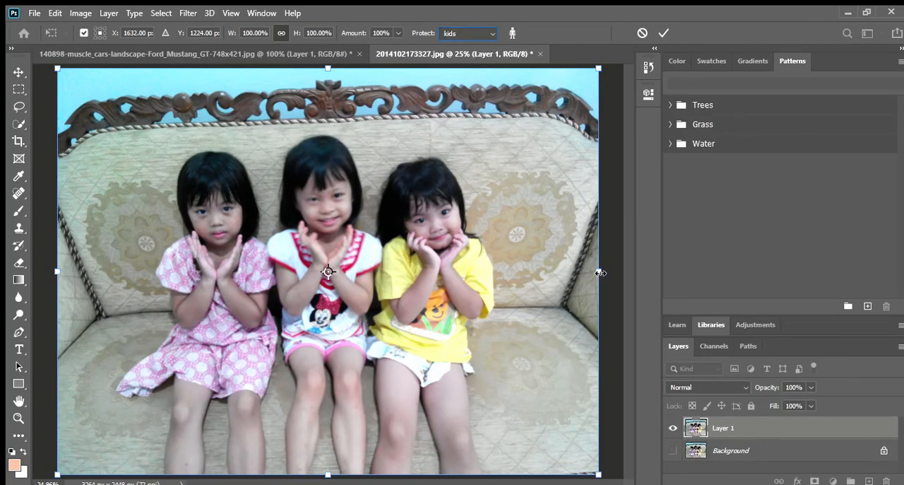
drag(599, 272, 556, 268)
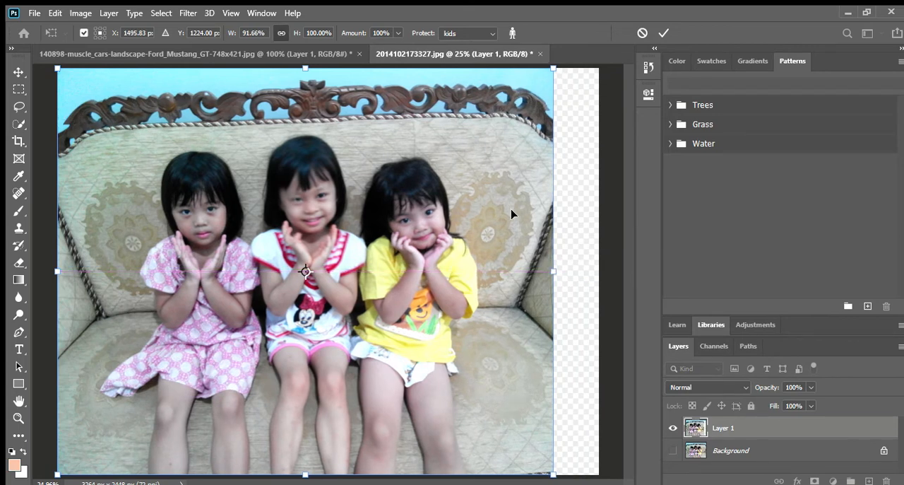
click(664, 33)
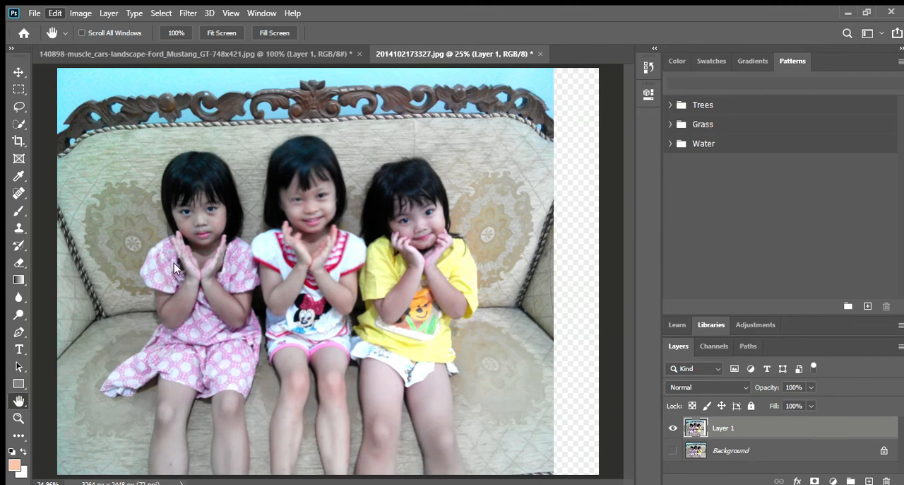
click(436, 2)
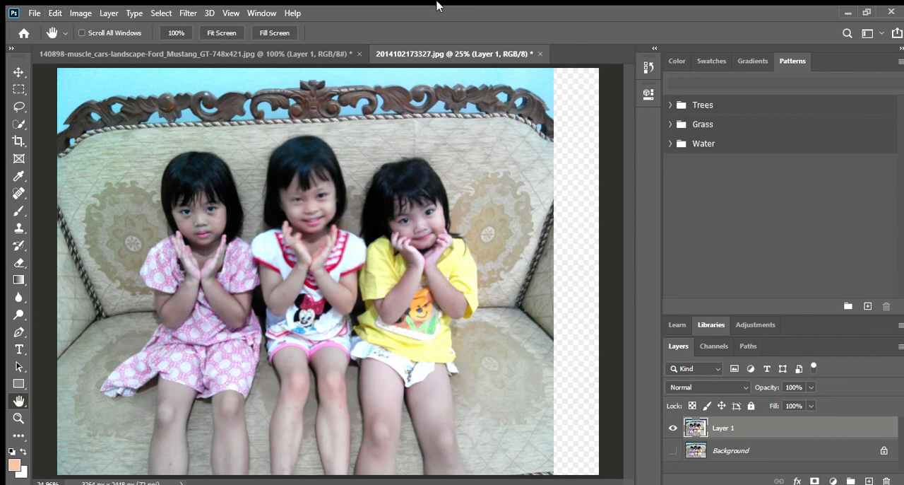